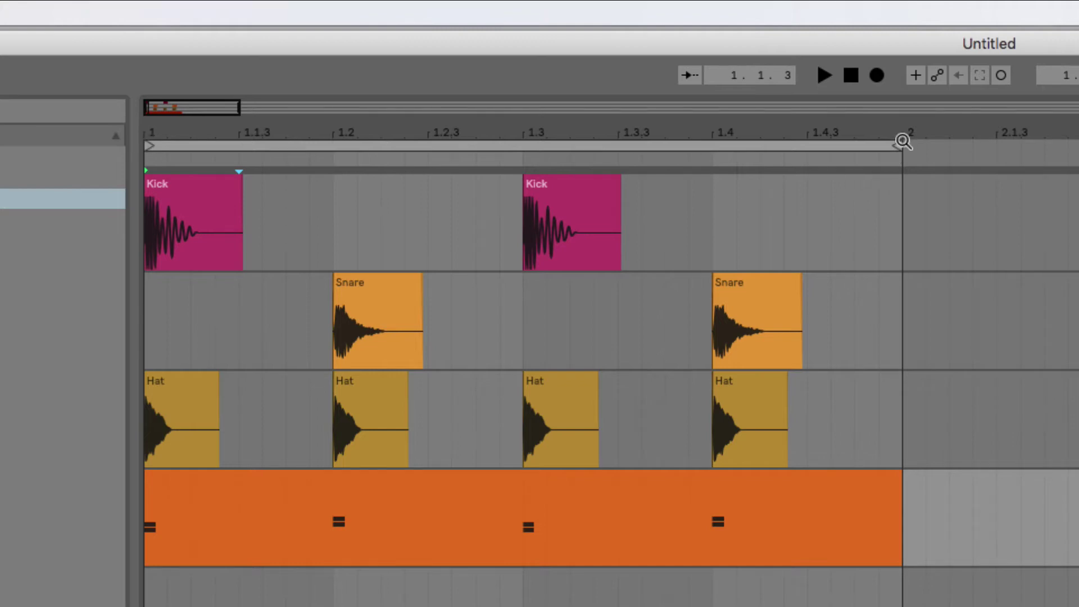
# Extend the arrangement loop to four bars so that it ends at bar 5.
pyautogui.click(864, 148)
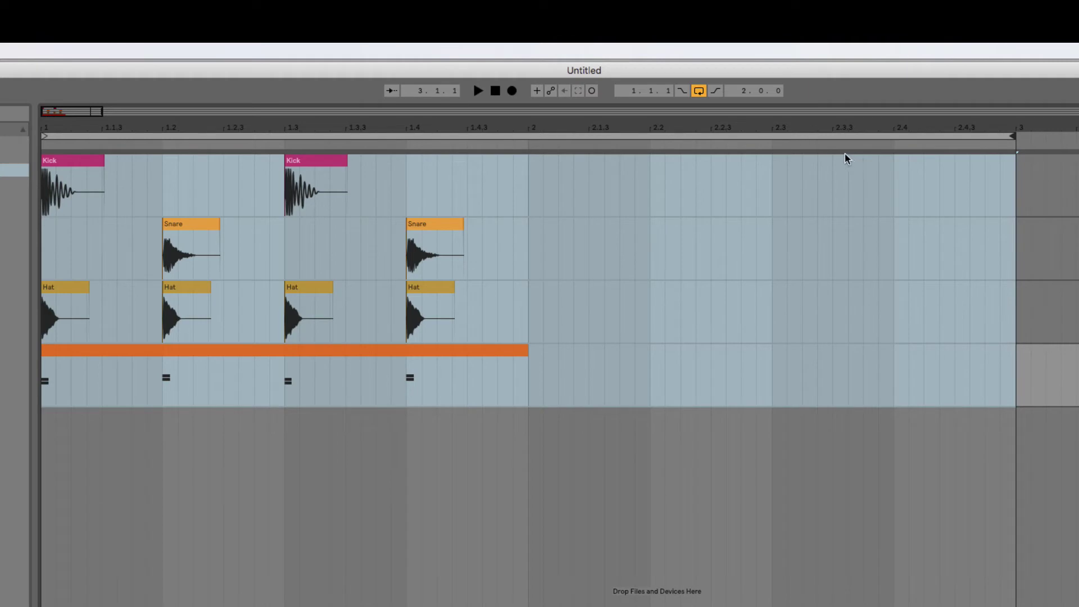
pyautogui.moveTo(831, 120); pyautogui.dragTo(831, 101)
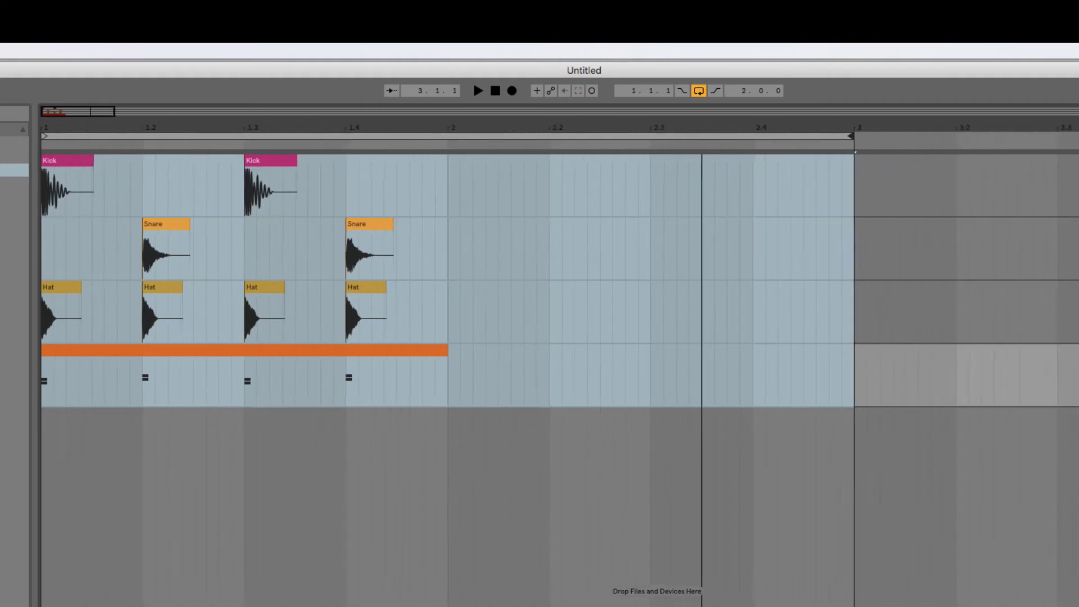
pyautogui.moveTo(701, 121); pyautogui.dragTo(701, 101)
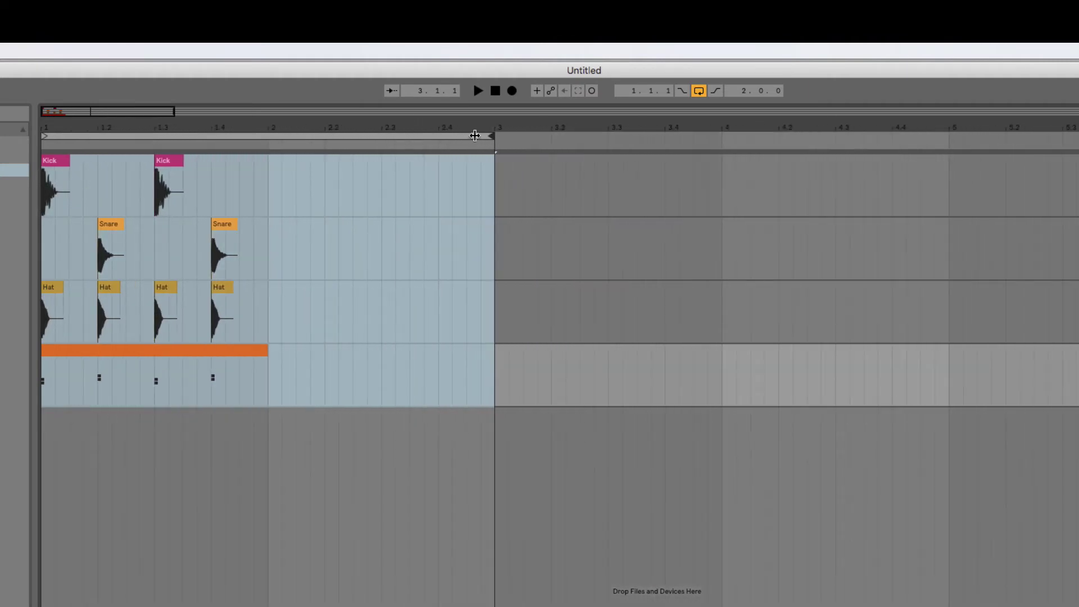
pyautogui.moveTo(492, 136); pyautogui.dragTo(949, 137)
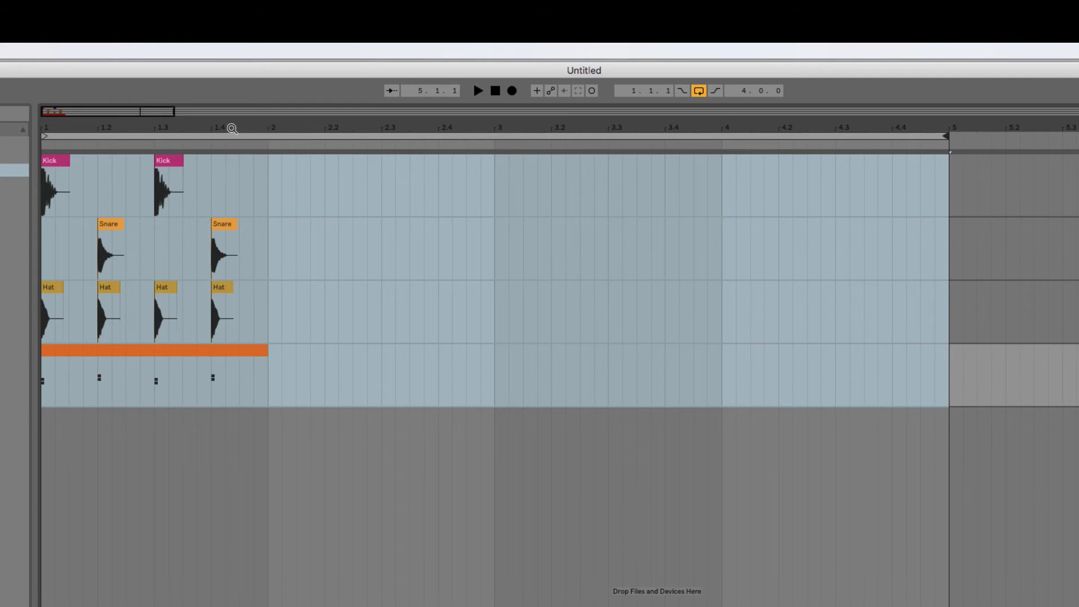
pyautogui.rightClick(230, 128)
pyautogui.press('Escape')
pyautogui.rightClick(205, 122)
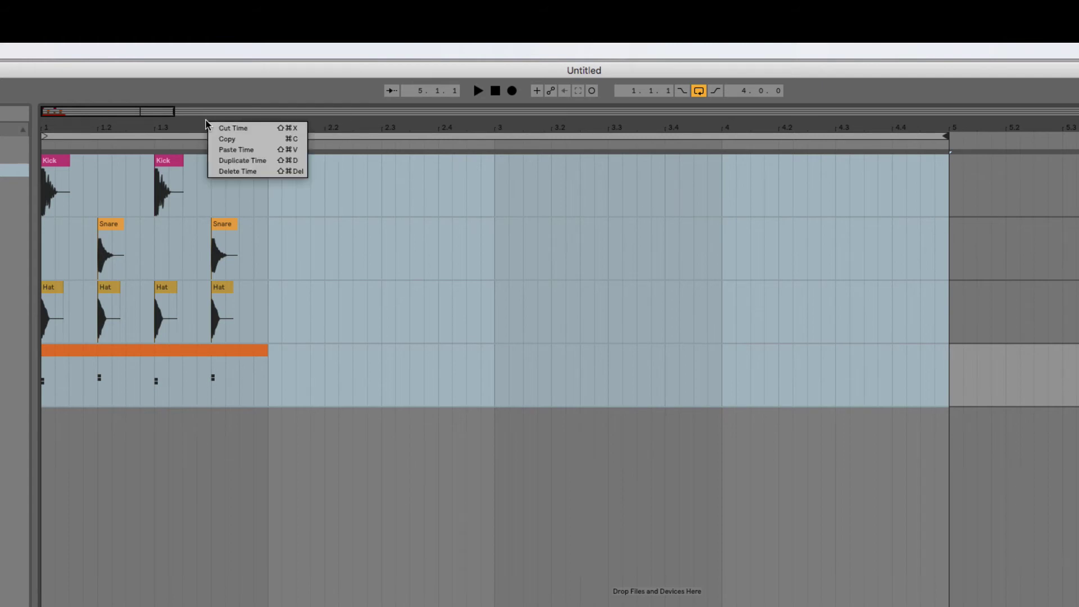
pyautogui.click(182, 132)
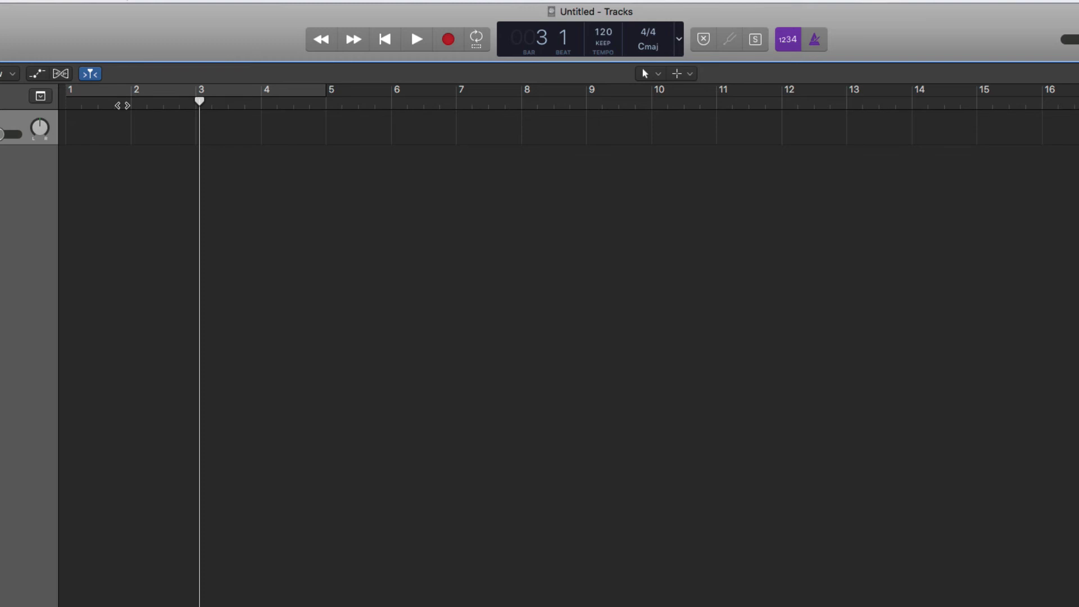
# Examine how the timeline ruler divides bars and beats, at close range around bars 1 to 5 and across the whole project.
pyautogui.press('super+Right')
pyautogui.press('super+Right')
pyautogui.press('super+Right')
pyautogui.press('super+Right')
pyautogui.press('super+Right')
pyautogui.press('super+Right')
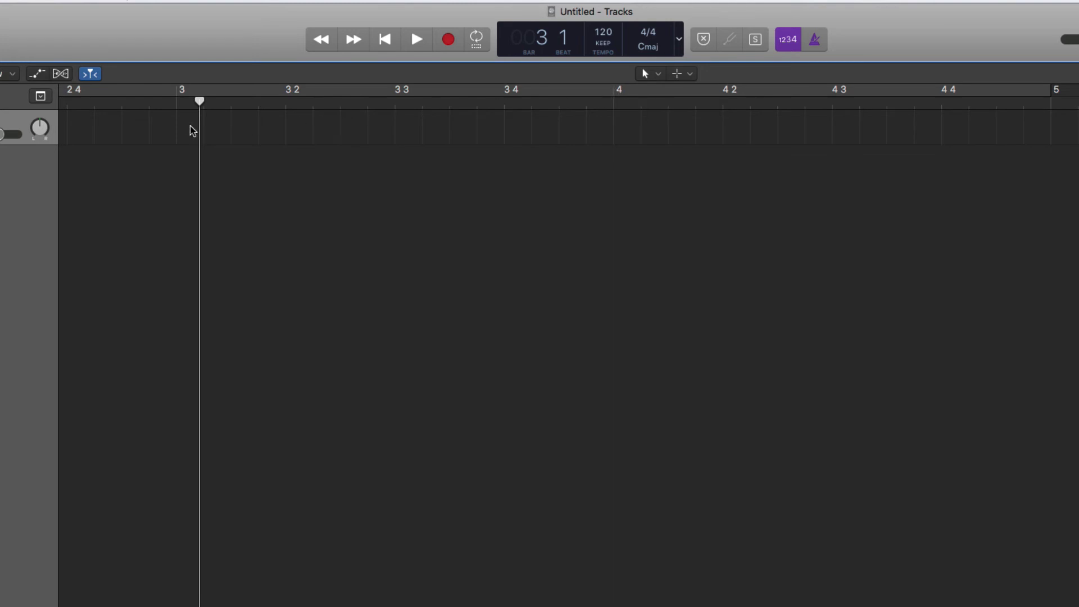
pyautogui.moveTo(180, 127); pyautogui.dragTo(617, 155)
pyautogui.hscroll(-10, 319, 140)
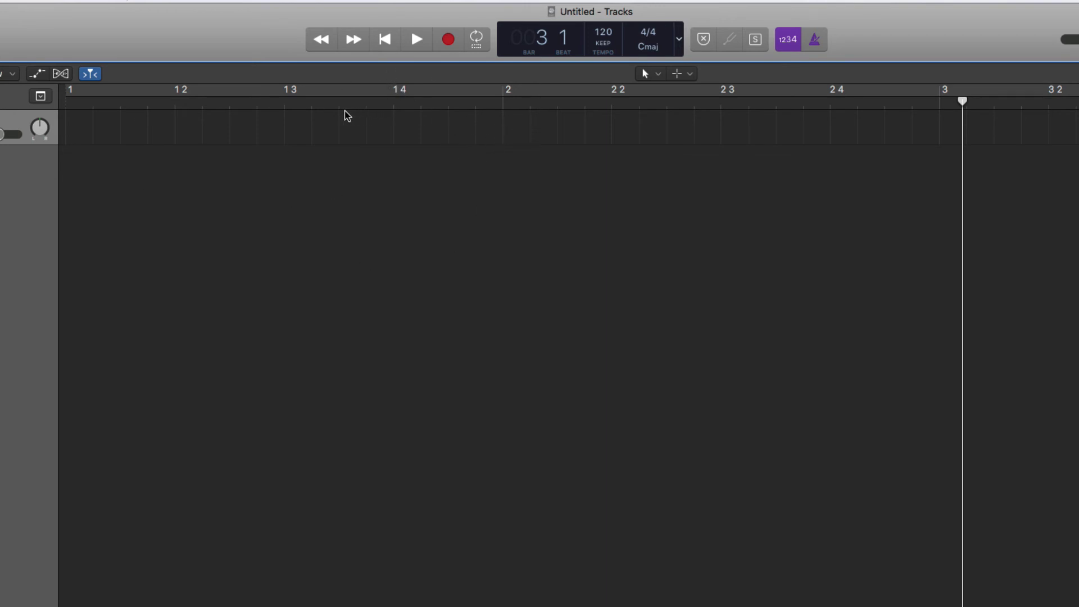
pyautogui.press('super+Left')
pyautogui.press('super+Left')
pyautogui.press('super+Left')
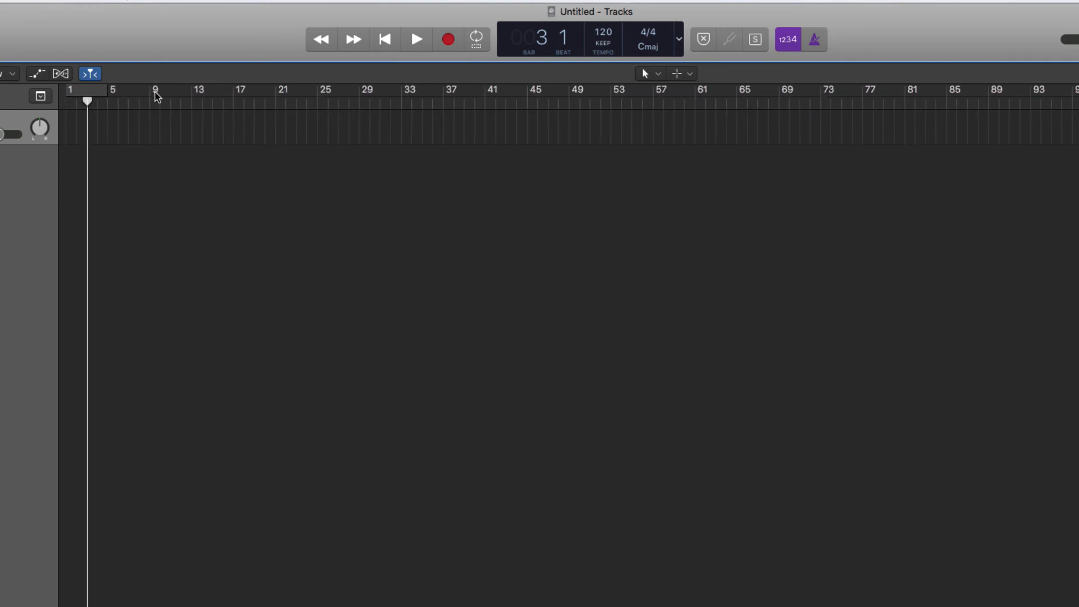
# Turn on the cycle range from bar 1 to bar 5 and inspect the ruler's finest subdivisions just after bar 3.
pyautogui.click(75, 92)
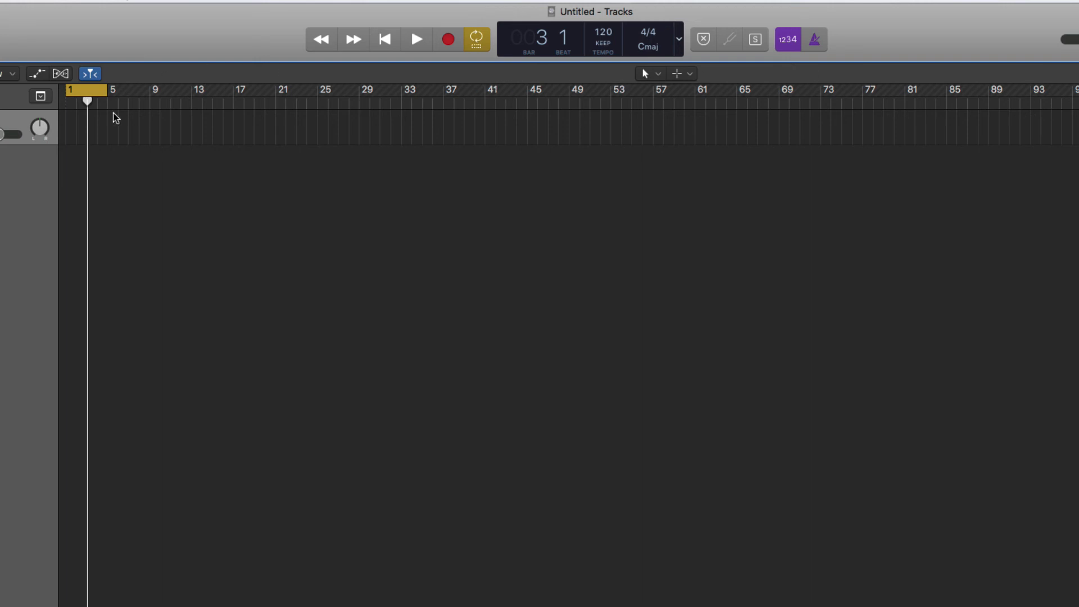
pyautogui.scroll(1, 103, 129)
pyautogui.scroll(5, 103, 129)
pyautogui.scroll(-2, 103, 128)
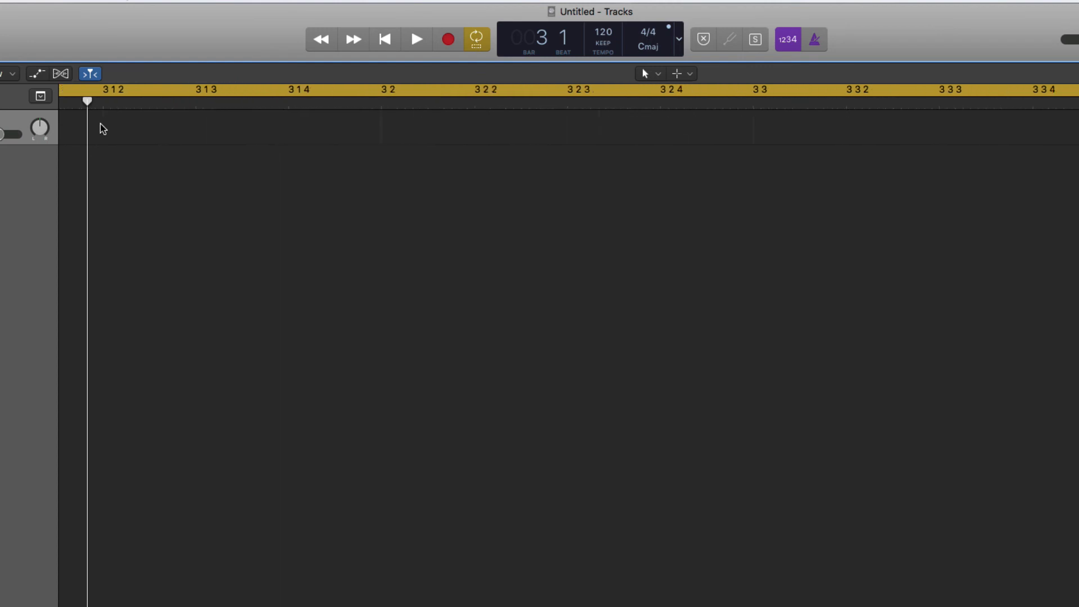
pyautogui.scroll(5, 102, 129)
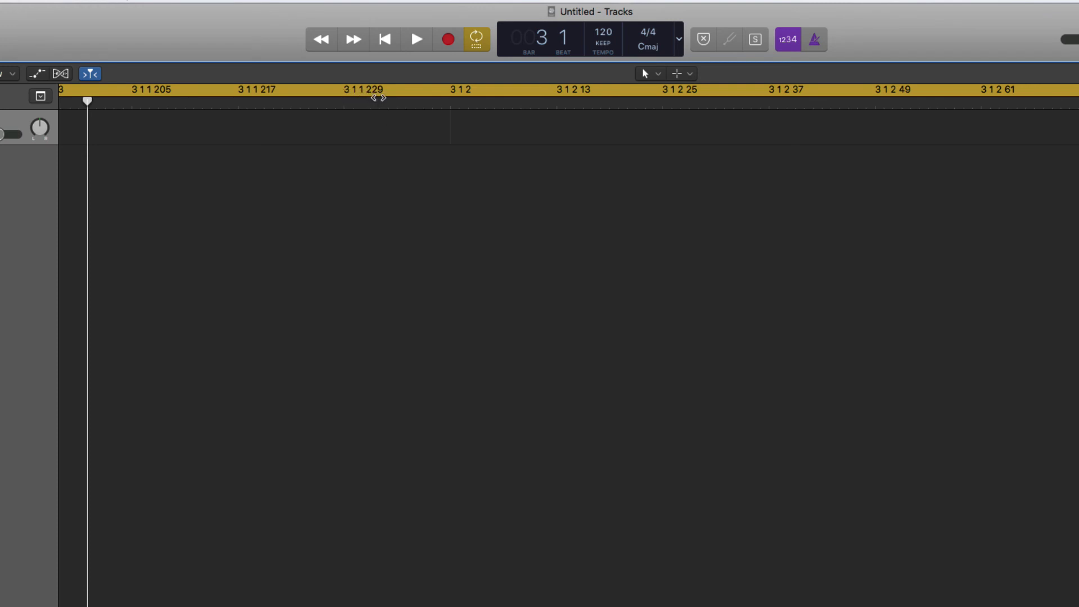
pyautogui.scroll(-10, 379, 99)
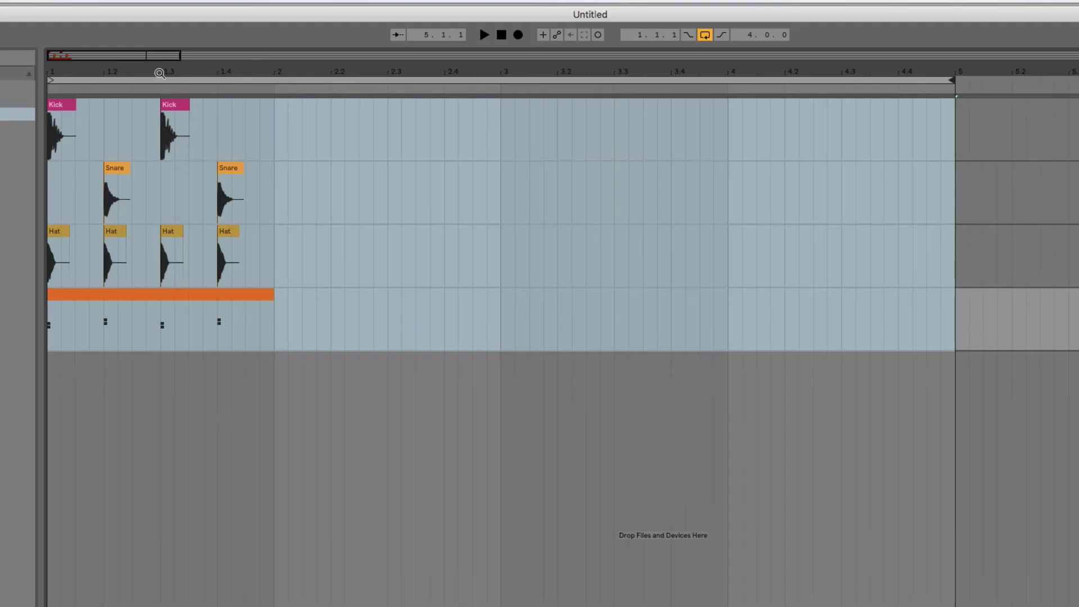
# Examine the Kick and Hat clips and the grid subdivisions around beat 1.3 up close, then the whole first bar.
pyautogui.moveTo(159, 73); pyautogui.dragTo(160, 163)
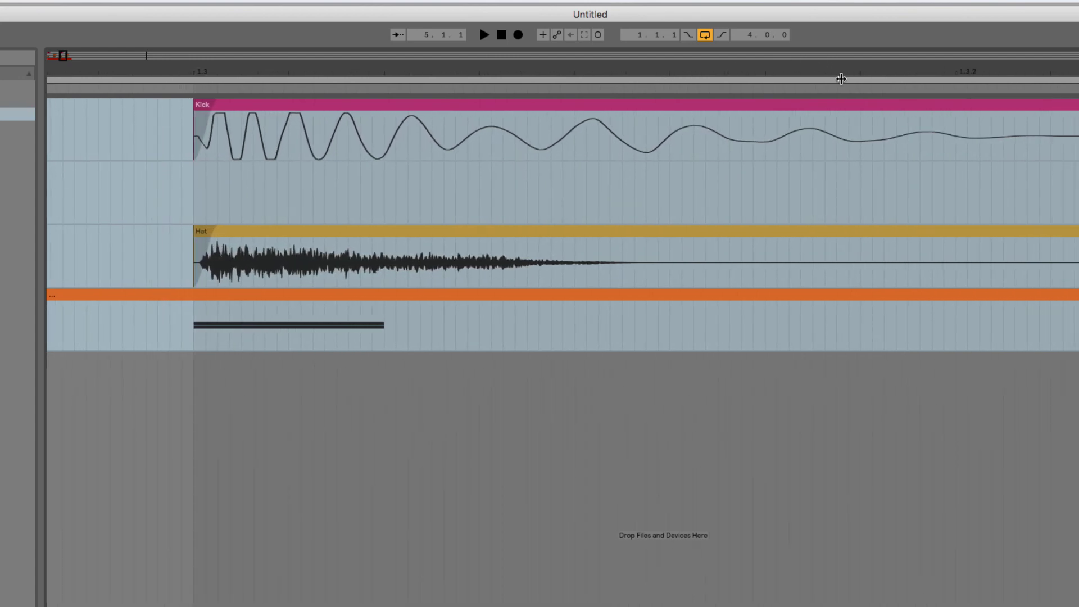
pyautogui.click(528, 72)
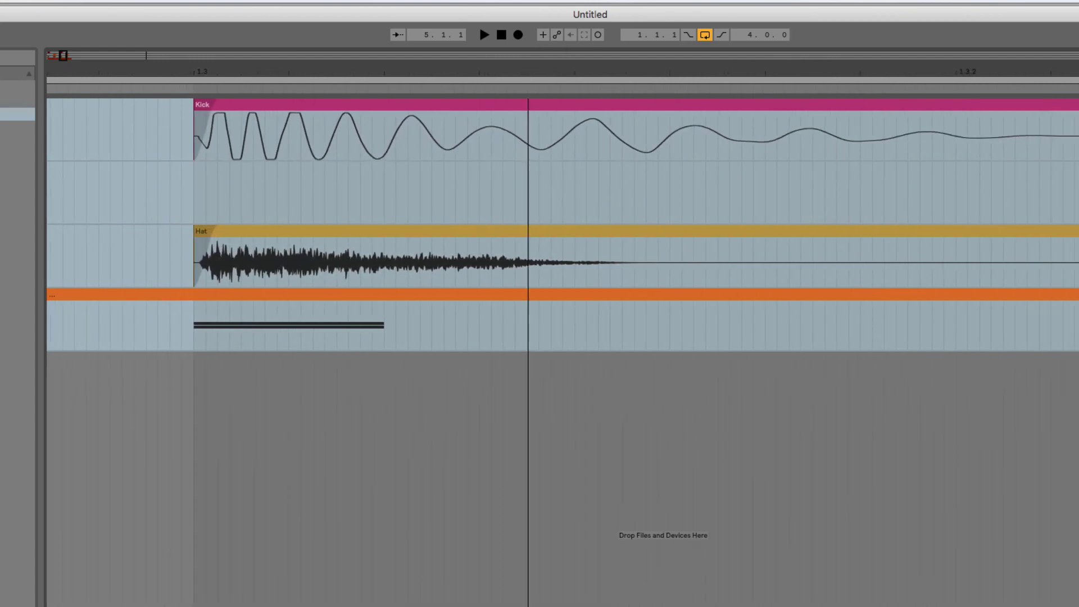
pyautogui.moveTo(529, 73); pyautogui.dragTo(543, 106)
pyautogui.moveTo(823, 73)
pyautogui.mouseDown()
pyautogui.moveTo(506, 73)
pyautogui.moveTo(823, 73)
pyautogui.mouseUp()
pyautogui.hscroll(15, 760, 195)
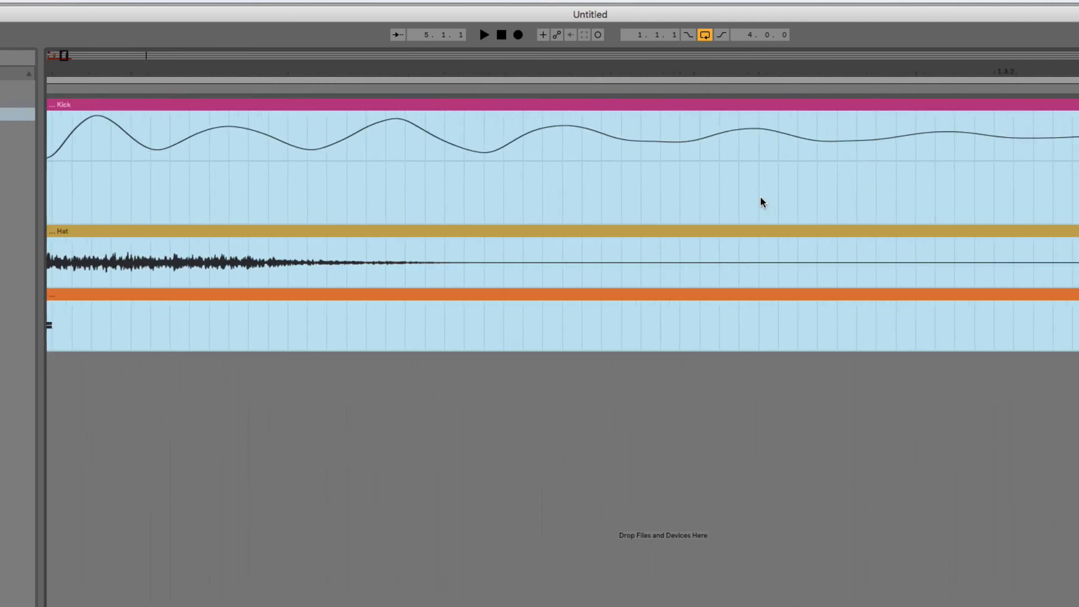
pyautogui.hscroll(-5, 762, 201)
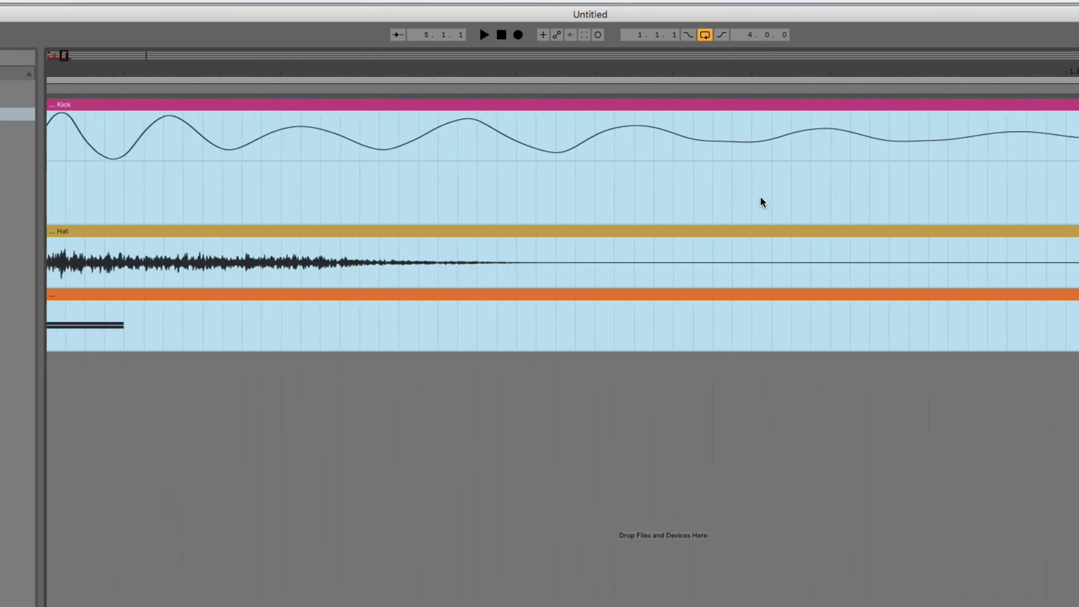
pyautogui.moveTo(542, 68); pyautogui.dragTo(543, 68)
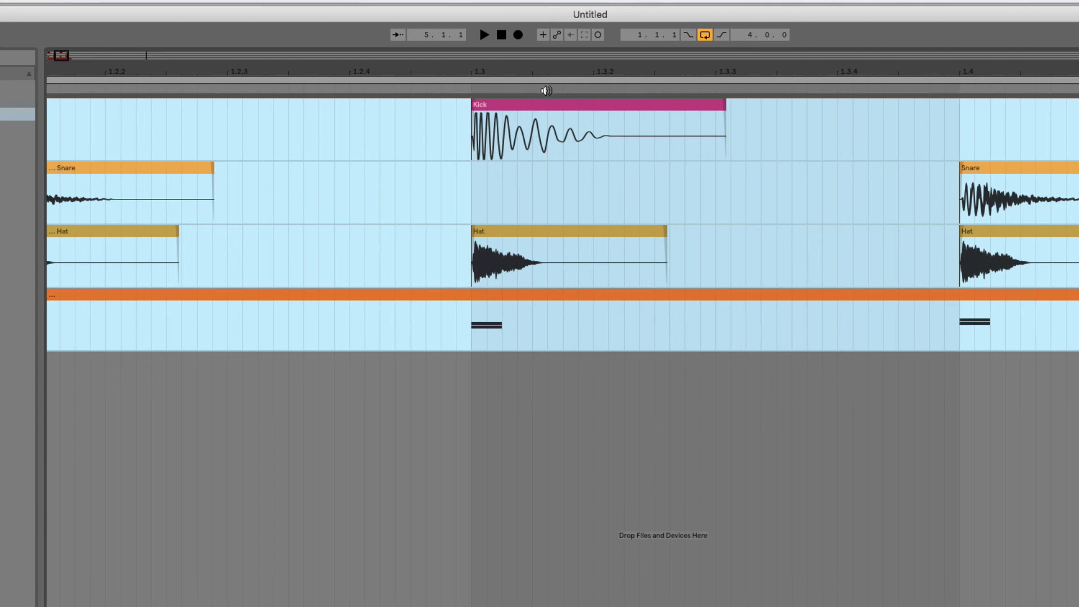
pyautogui.moveTo(518, 75); pyautogui.dragTo(338, 58)
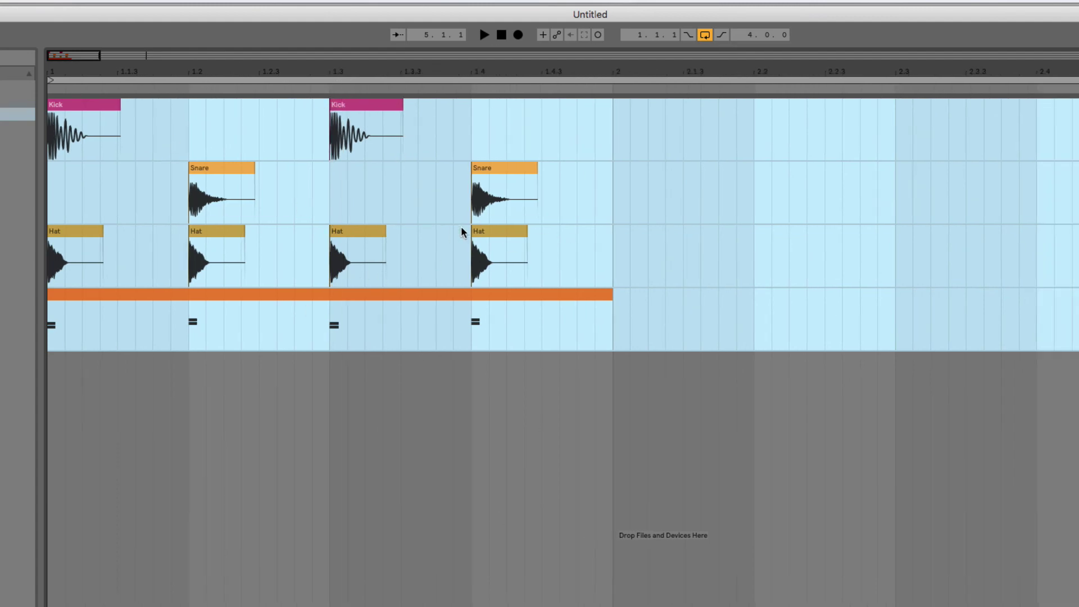
pyautogui.click(474, 214)
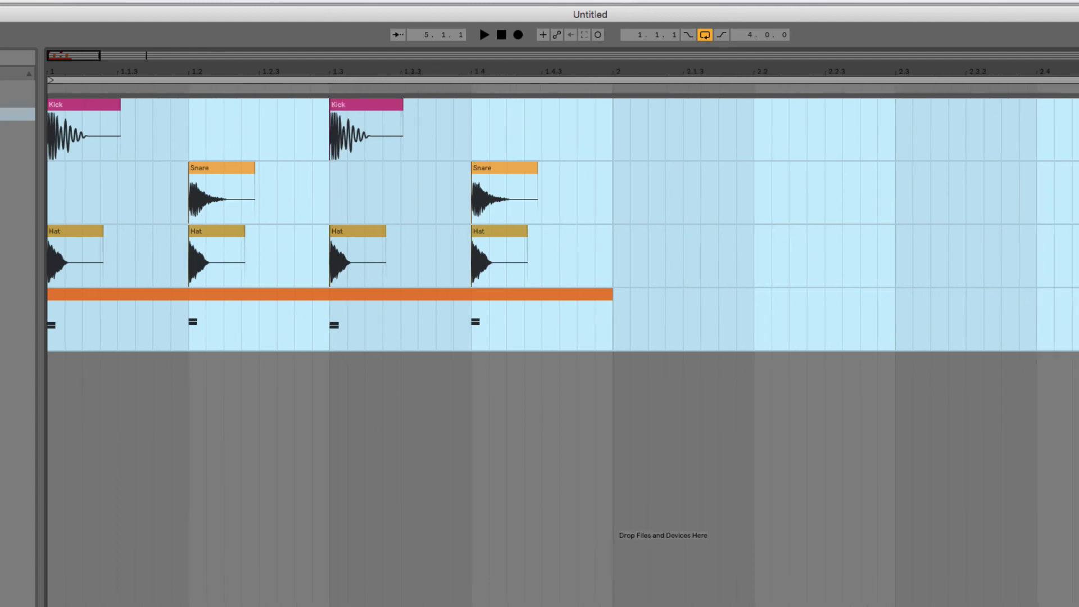